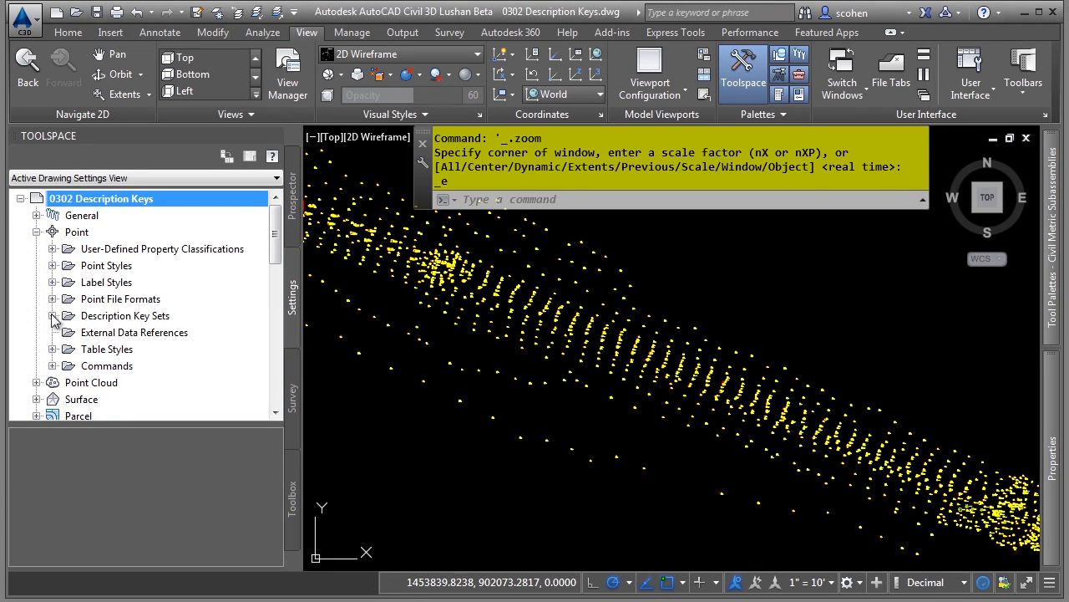
- Open the Civil 3D Class description key set in the drawing's point settings for editing
left_click(52, 315)
left_click(129, 336)
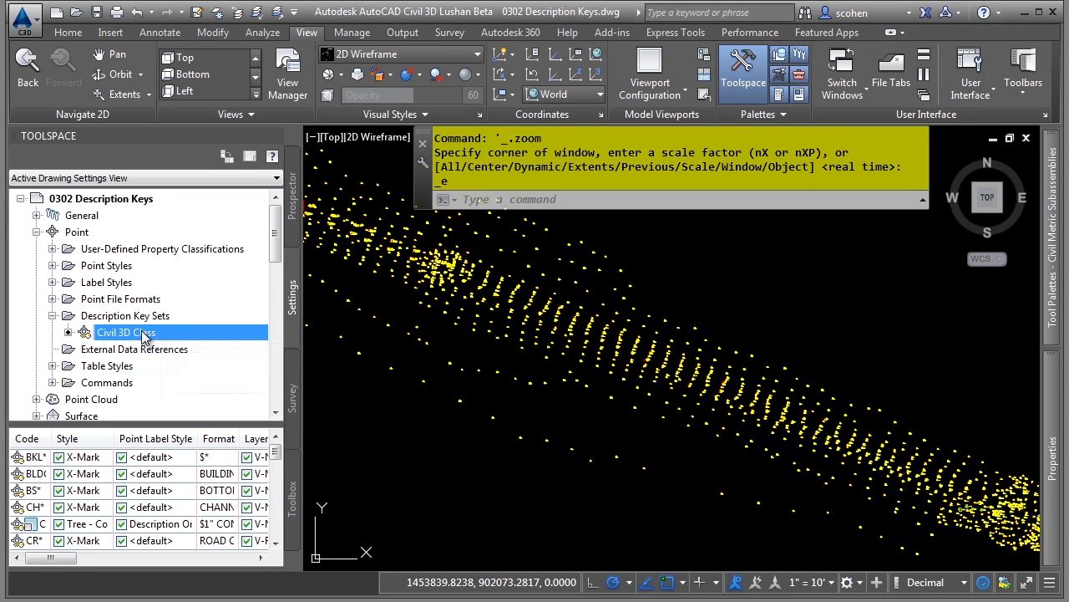
right_click(147, 334)
left_click(192, 366)
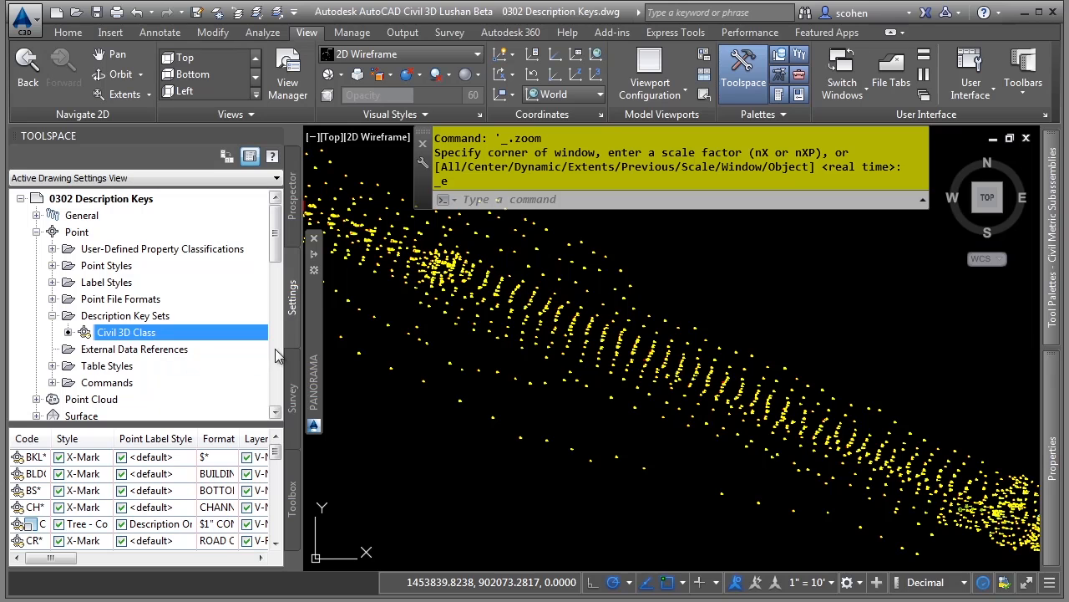
mouse_move(320, 323)
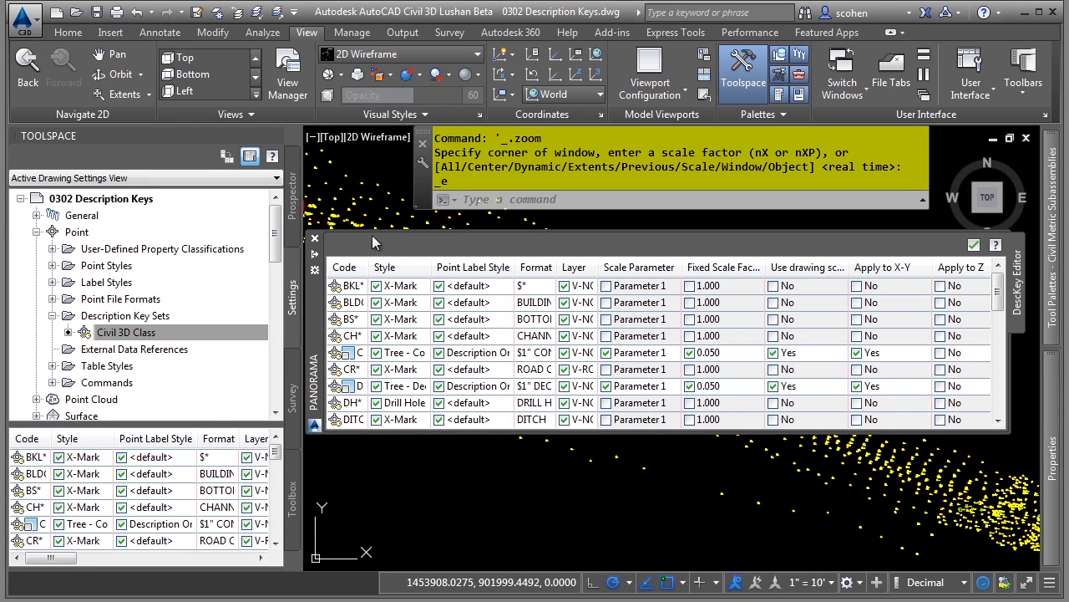
- Keep the description key editor from auto-hiding, and enlarge it along with its Style column
left_click(315, 254)
left_click_drag(358, 231, 443, 167)
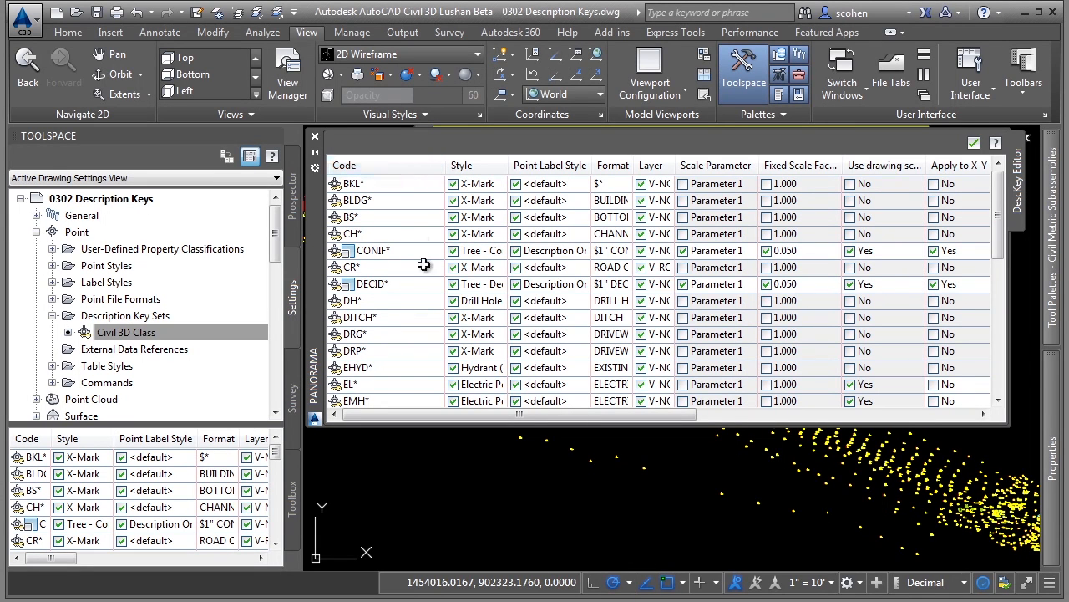
mouse_move(434, 229)
mouse_move(393, 242)
left_click_drag(508, 164, 537, 164)
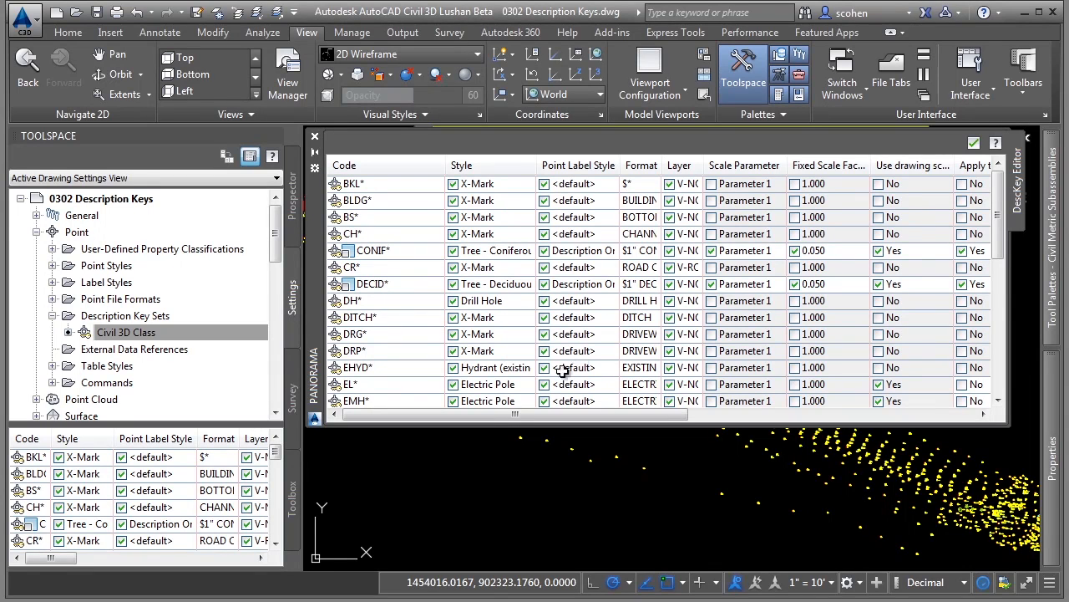
- Examine the point styles available for the CH* description key and cancel without assigning one
left_click(515, 241)
left_click(516, 241)
left_click(538, 351)
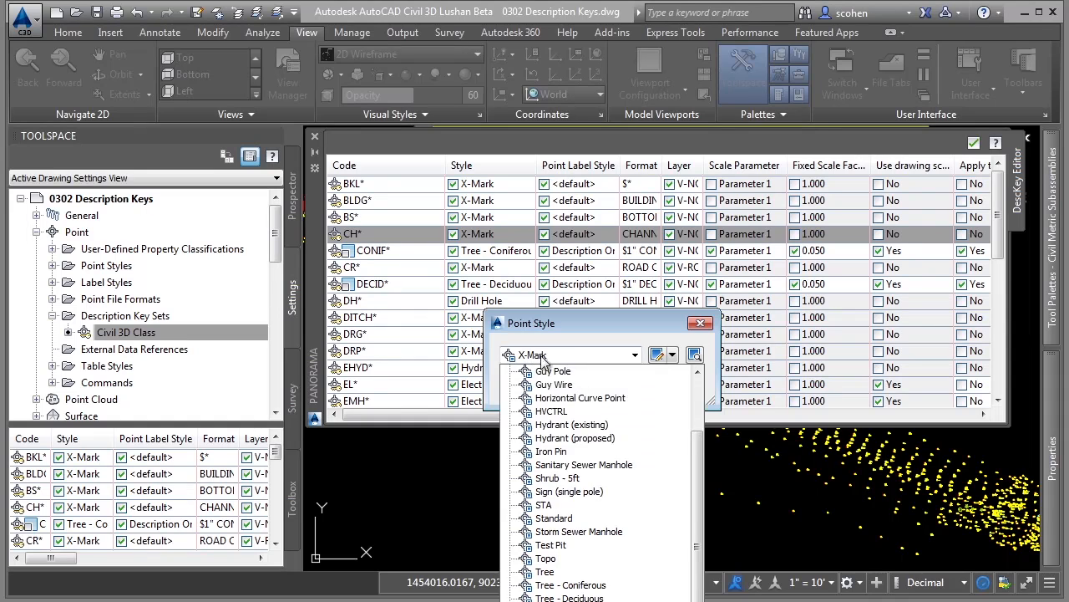
scroll(547, 385, "up", 1)
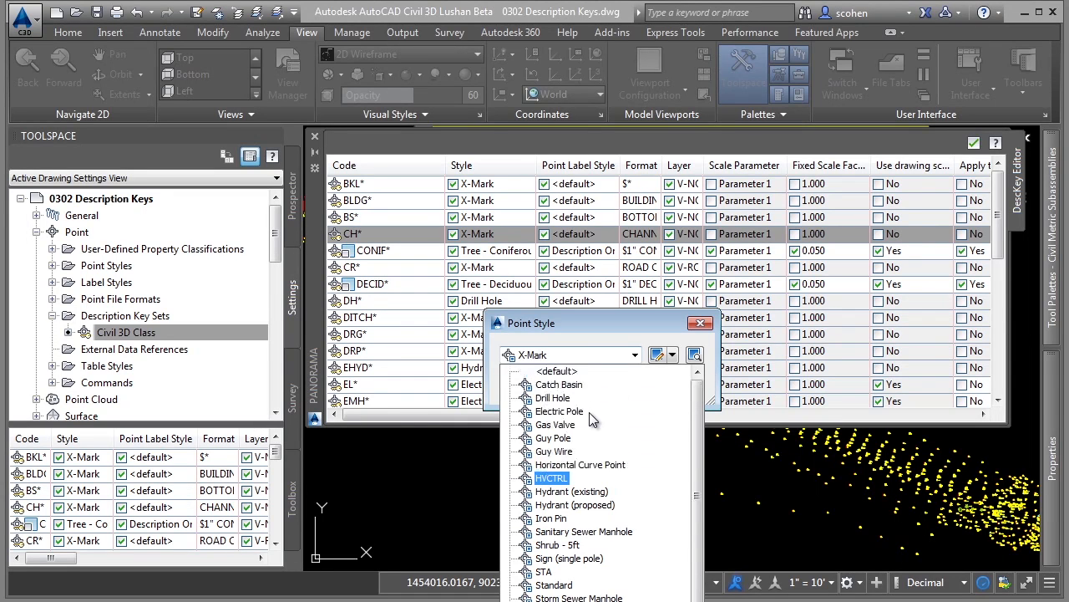
left_click(547, 370)
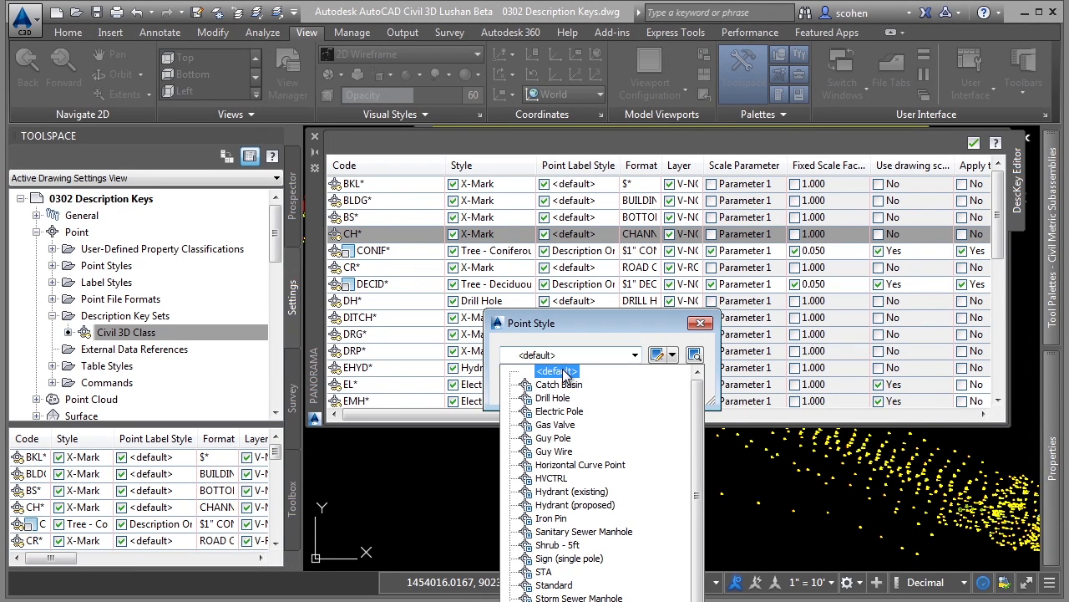
key("Escape")
key("Escape")
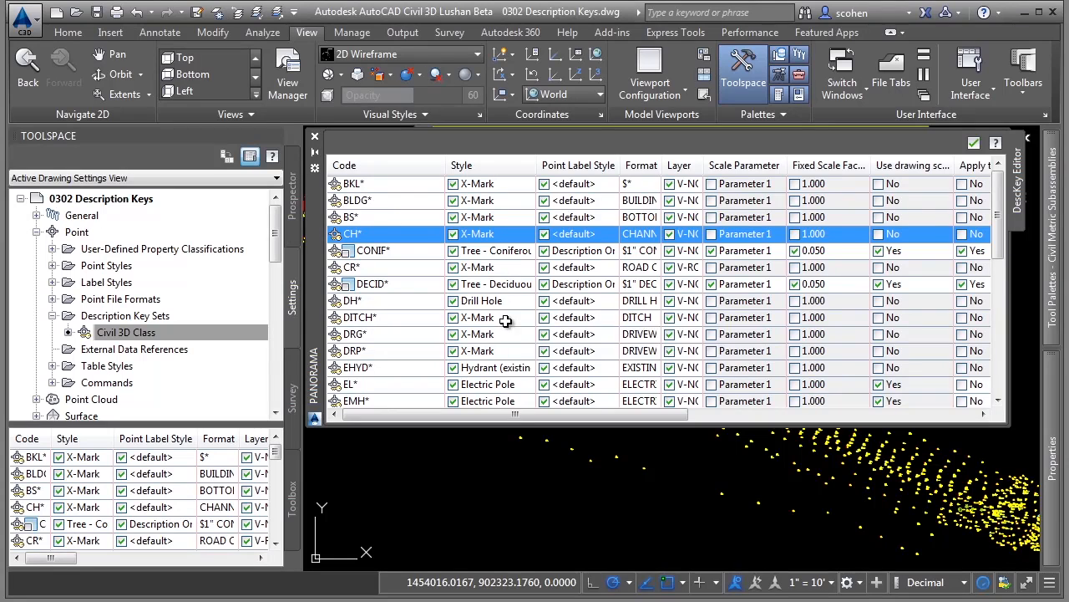
- Widen the Format column so the full format text of every description key can be read
left_click_drag(661, 164, 767, 165)
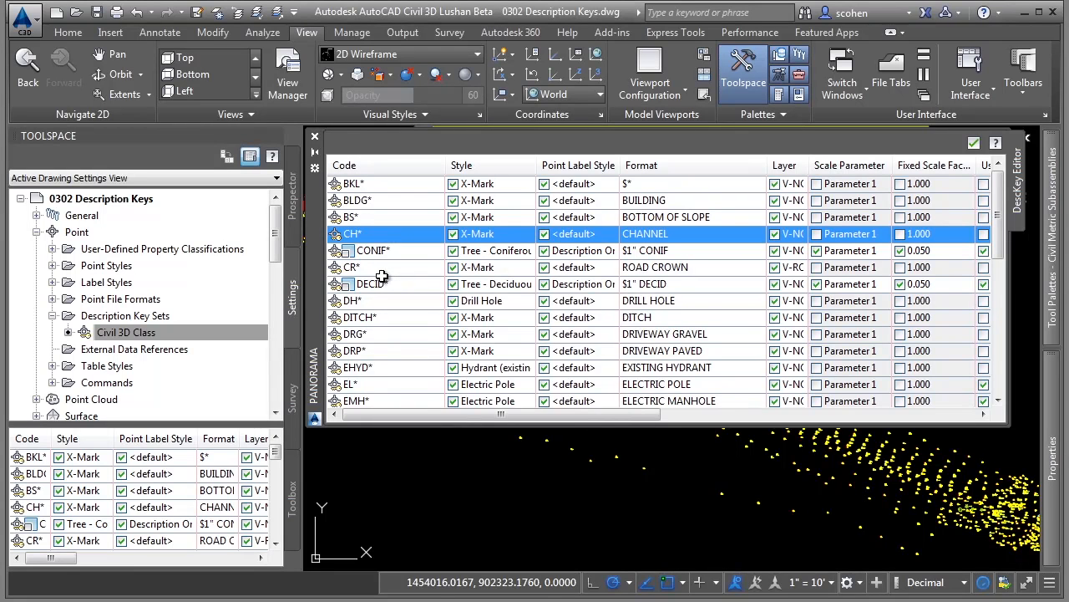
mouse_move(382, 276)
mouse_move(391, 298)
- Add a new description key to the set and give it the code COMB*
right_click(373, 243)
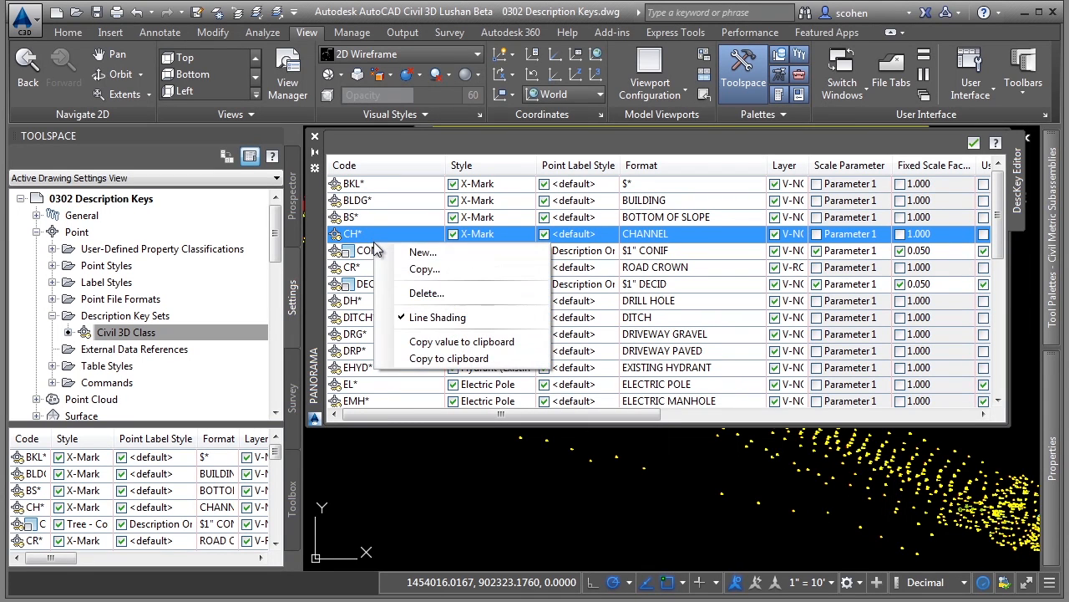
left_click(445, 255)
scroll(402, 310, "down", 1)
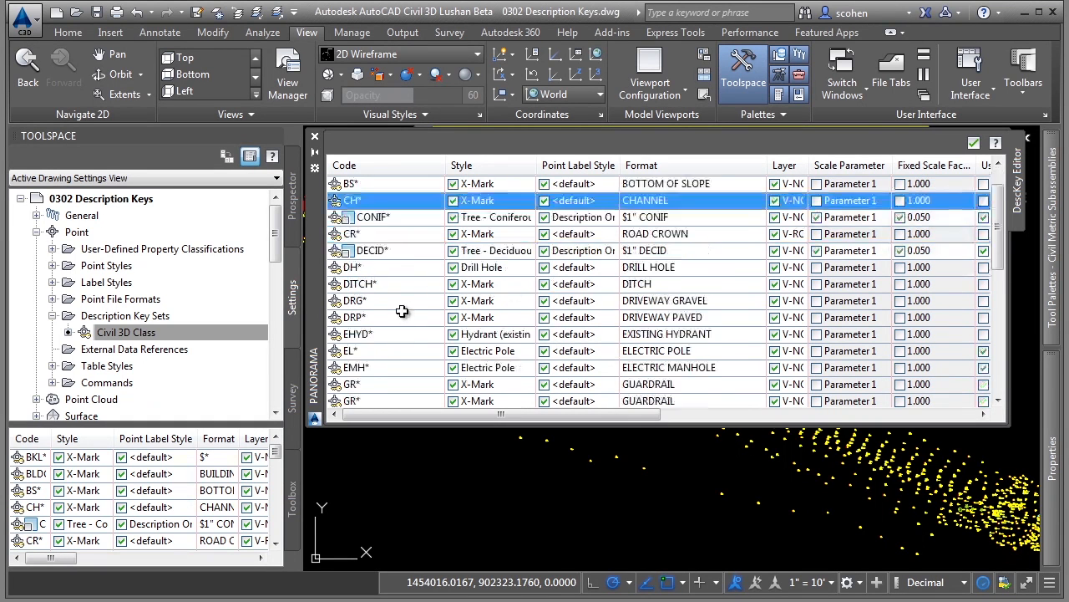
scroll(402, 311, "down", 10)
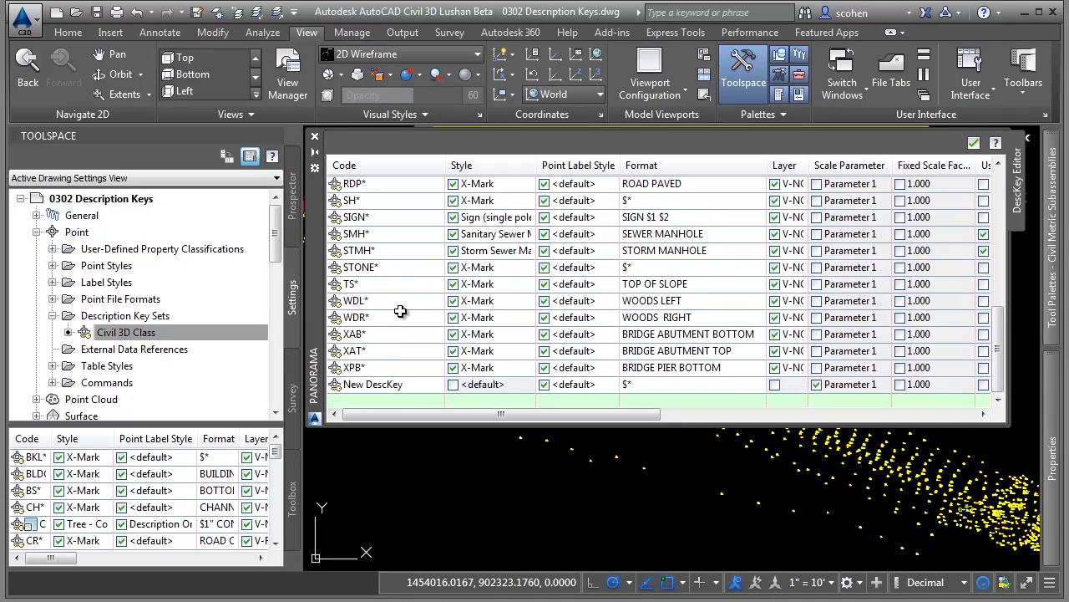
double_click(388, 383)
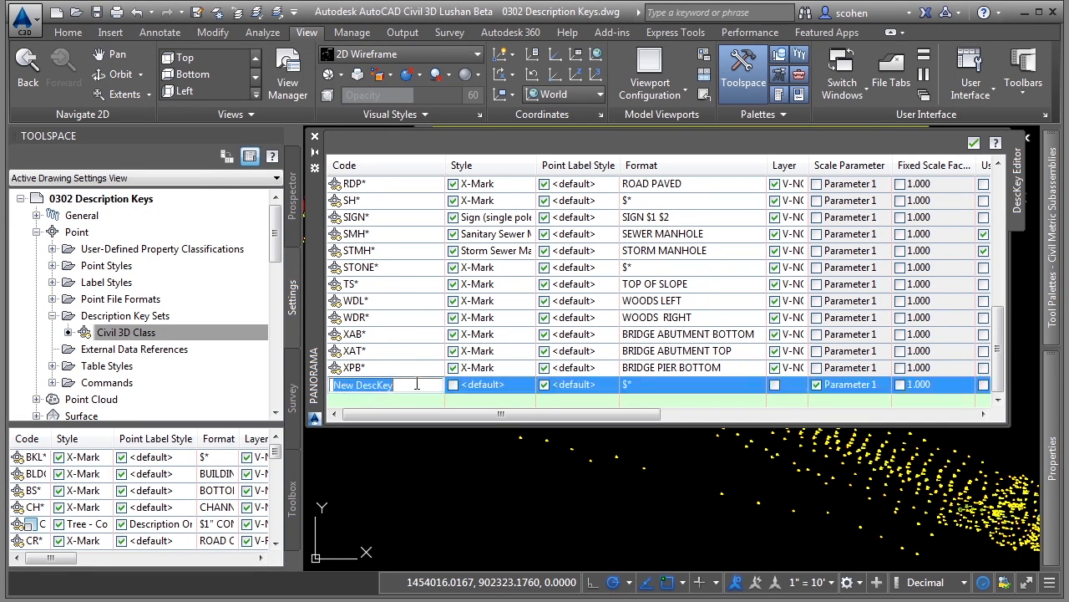
type("COMB*")
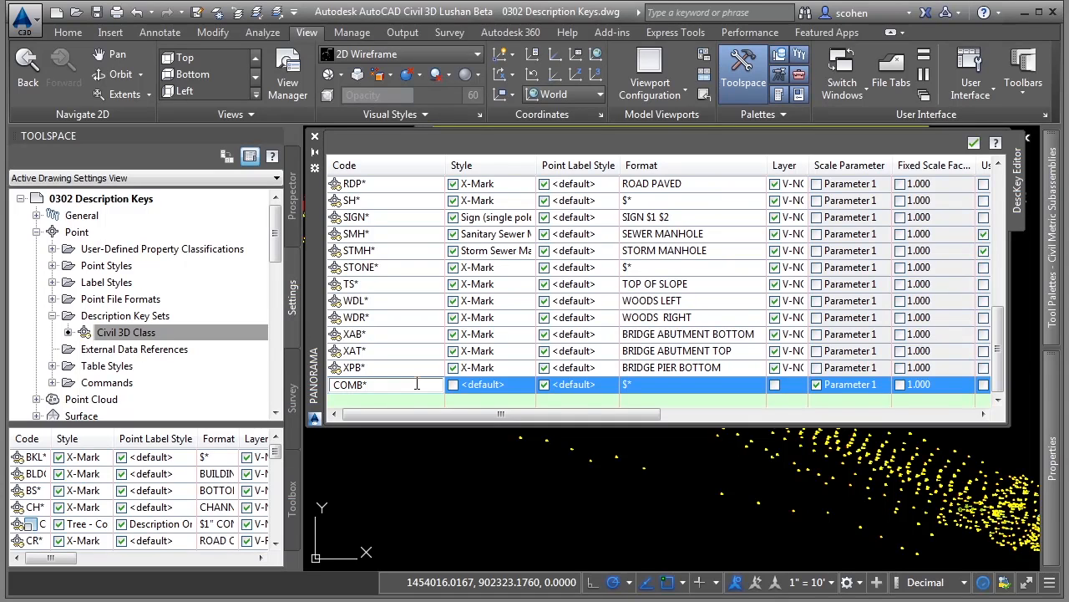
key("Return")
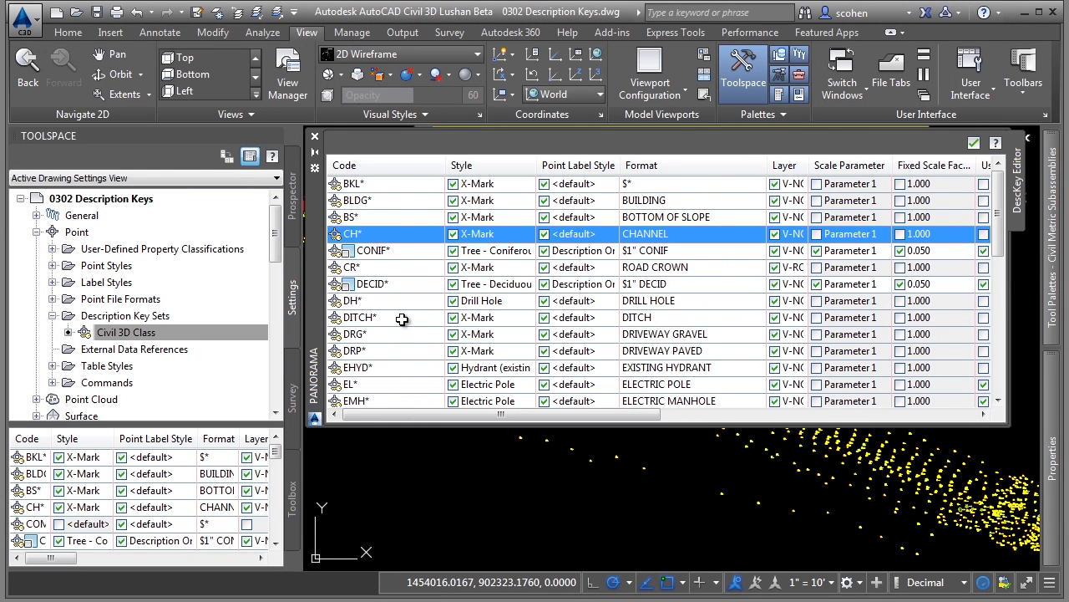
- Sort the description keys by code in ascending order
left_click(388, 166)
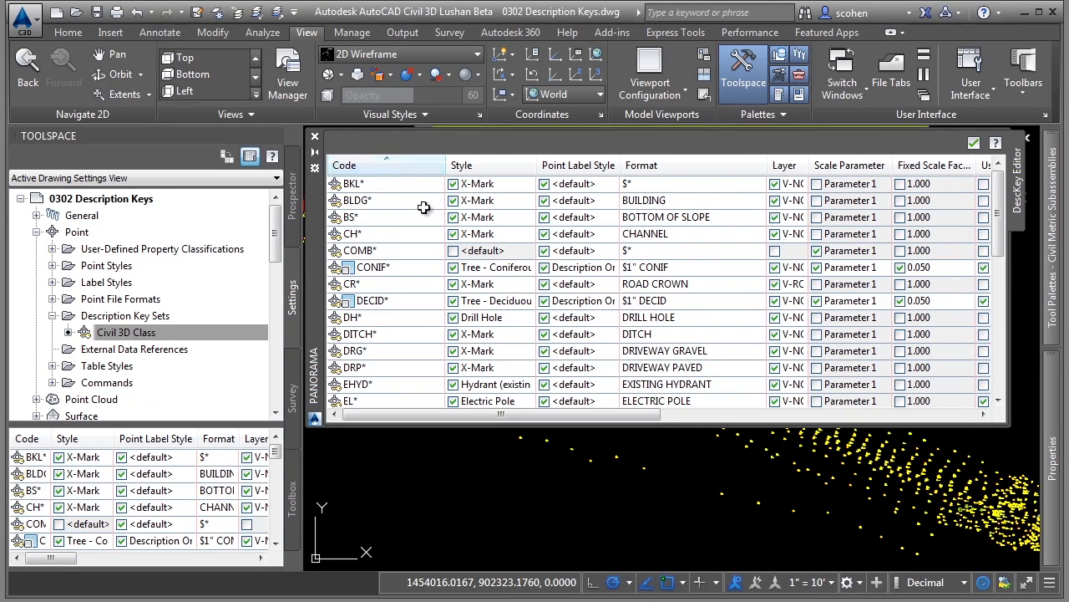
left_click(391, 166)
left_click(391, 166)
- Enable the style override for the COMB* key and assign it the Utility Pole point style
left_click(453, 250)
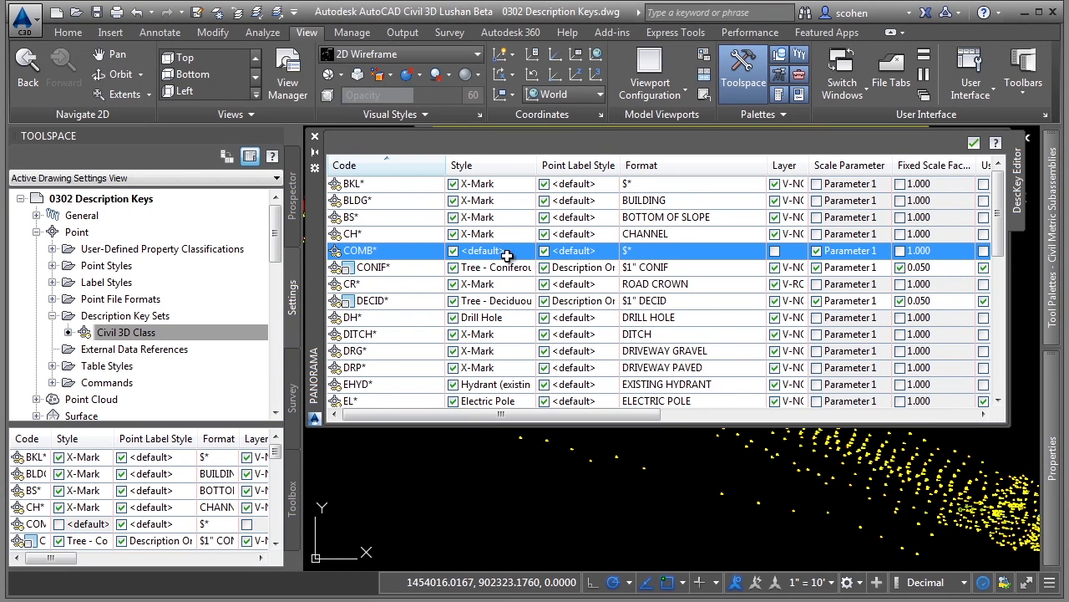
left_click(507, 252)
left_click_drag(554, 322, 524, 248)
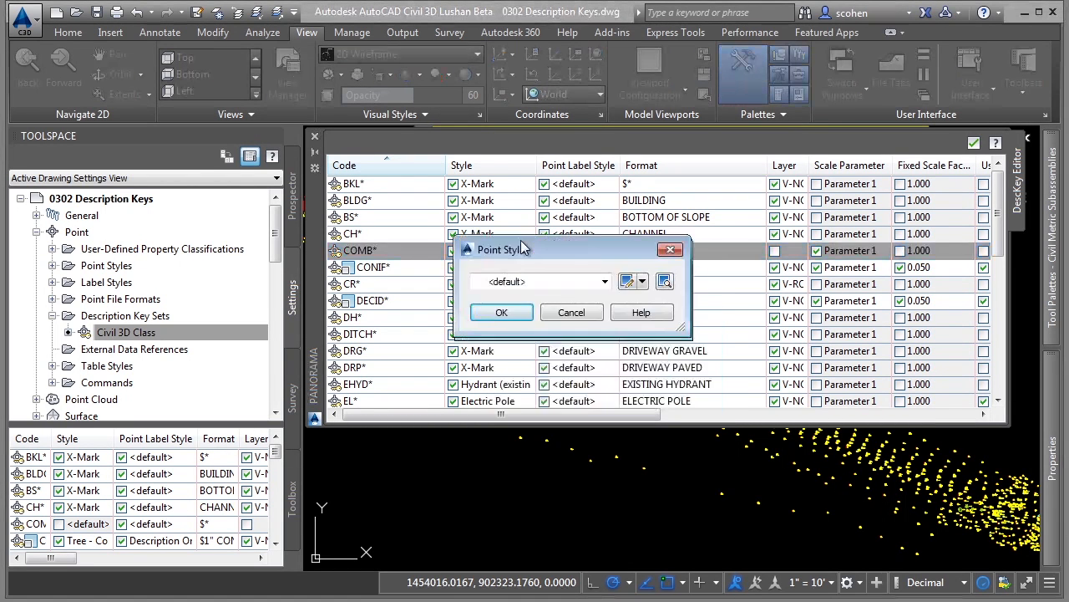
left_click(605, 282)
scroll(535, 543, "down", 2)
left_click(535, 542)
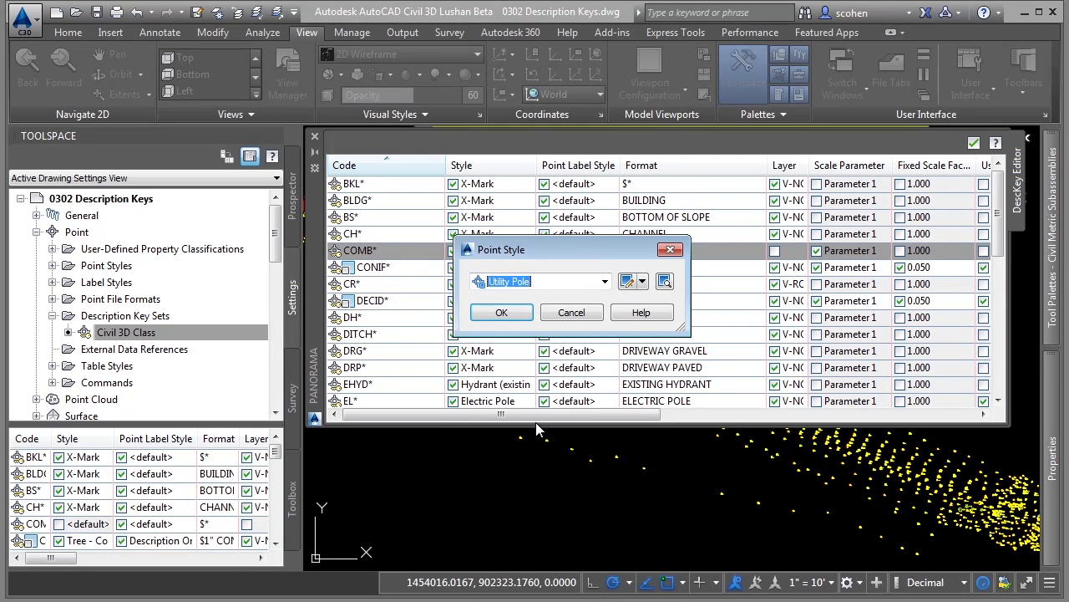
left_click(502, 313)
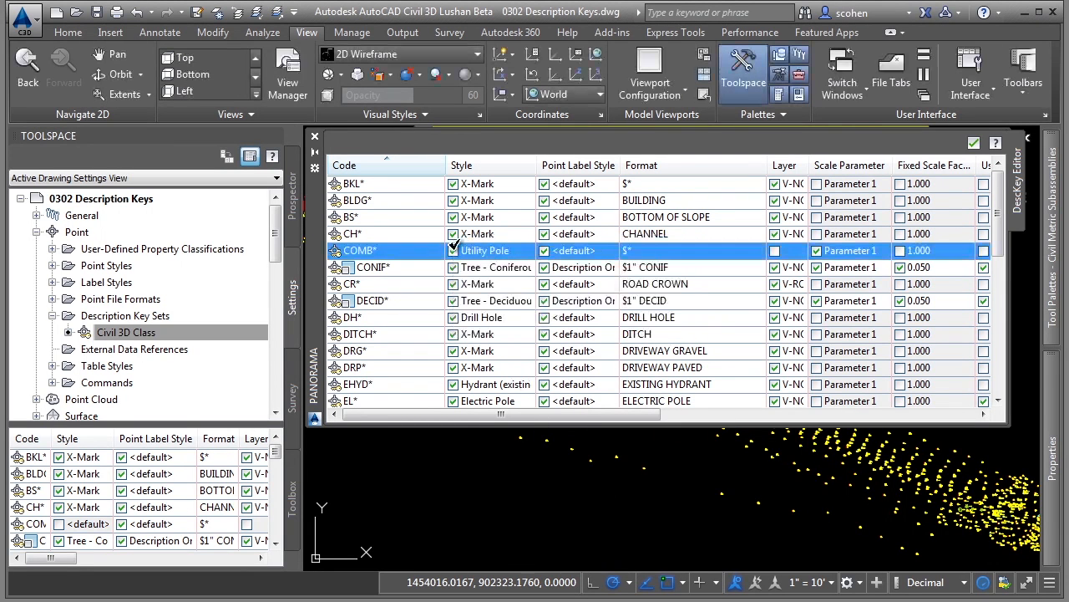
- Set the format of the COMB* key to COMBO POLE #($1)
left_click(661, 252)
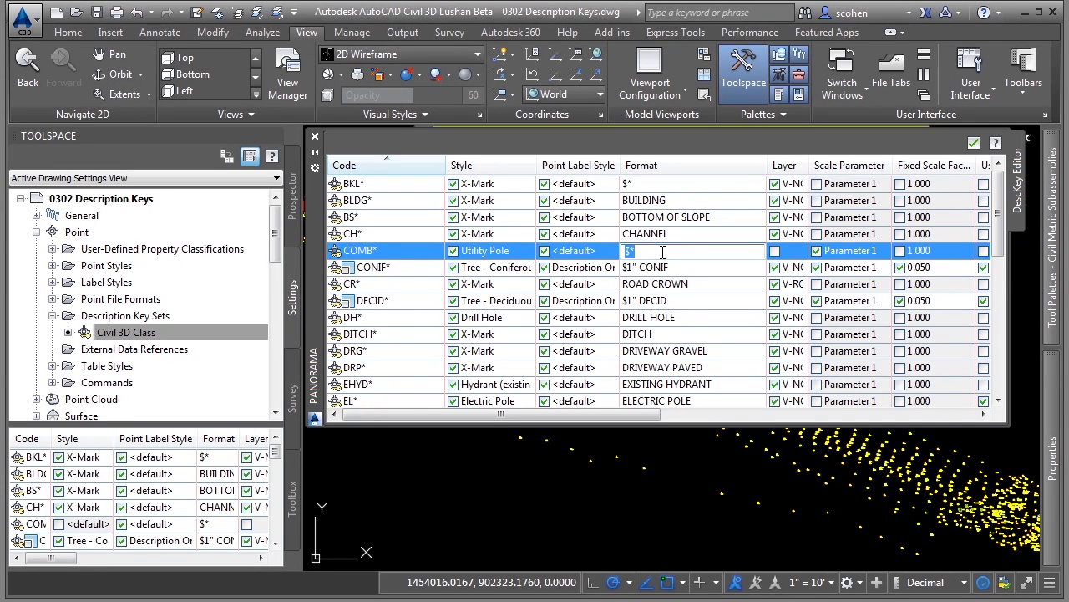
type("COMBO POLE #(")
key("Return")
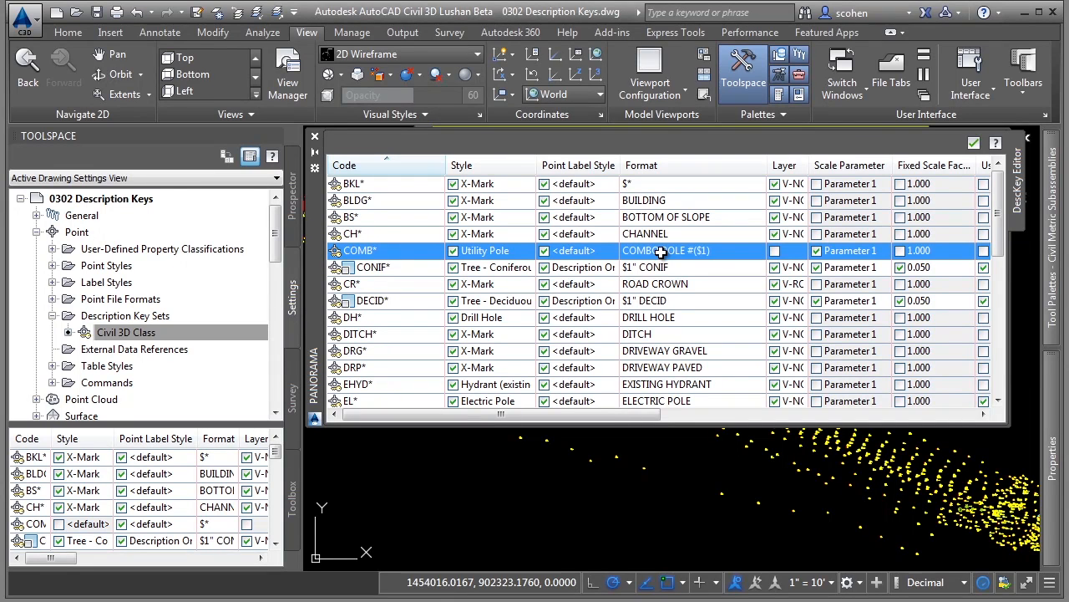
- Widen the Layer column, enable the layer setting for the COMB* key, and assign it the layer V-NODE-POLE
left_click_drag(808, 164, 907, 182)
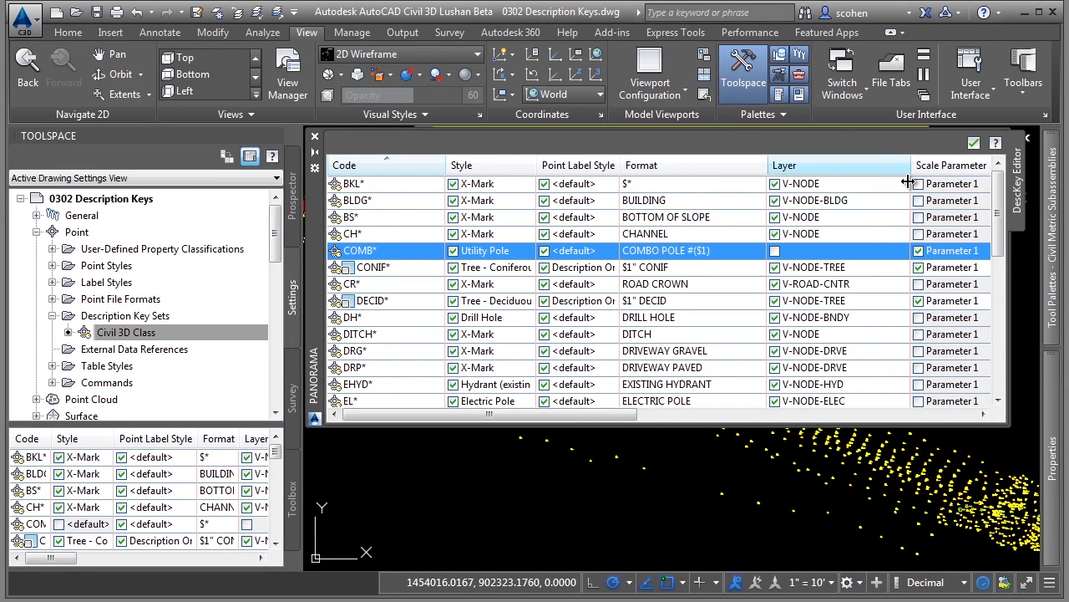
left_click(776, 250)
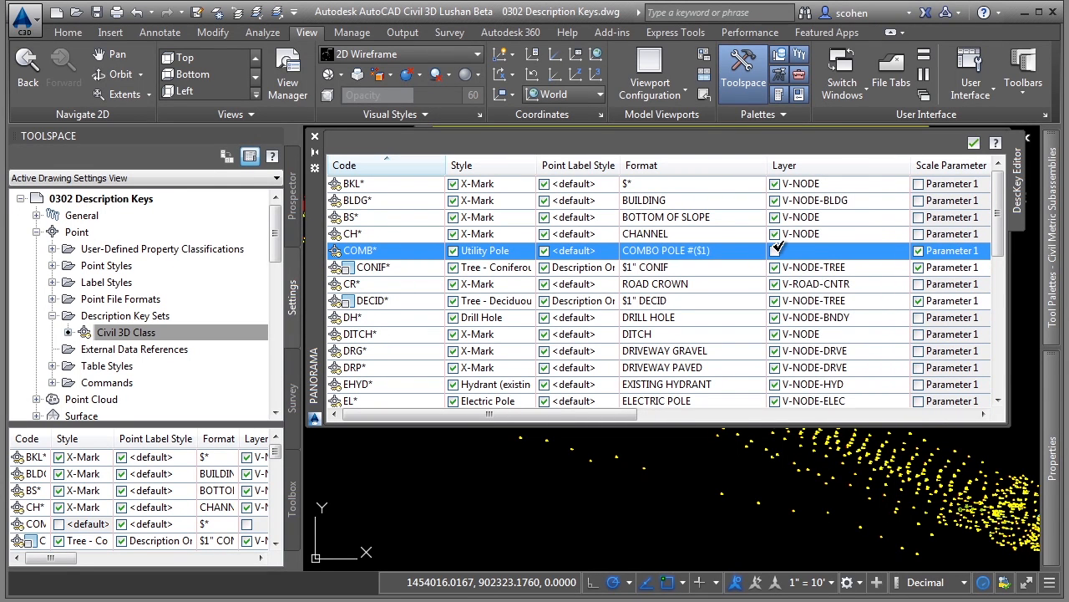
left_click(838, 256)
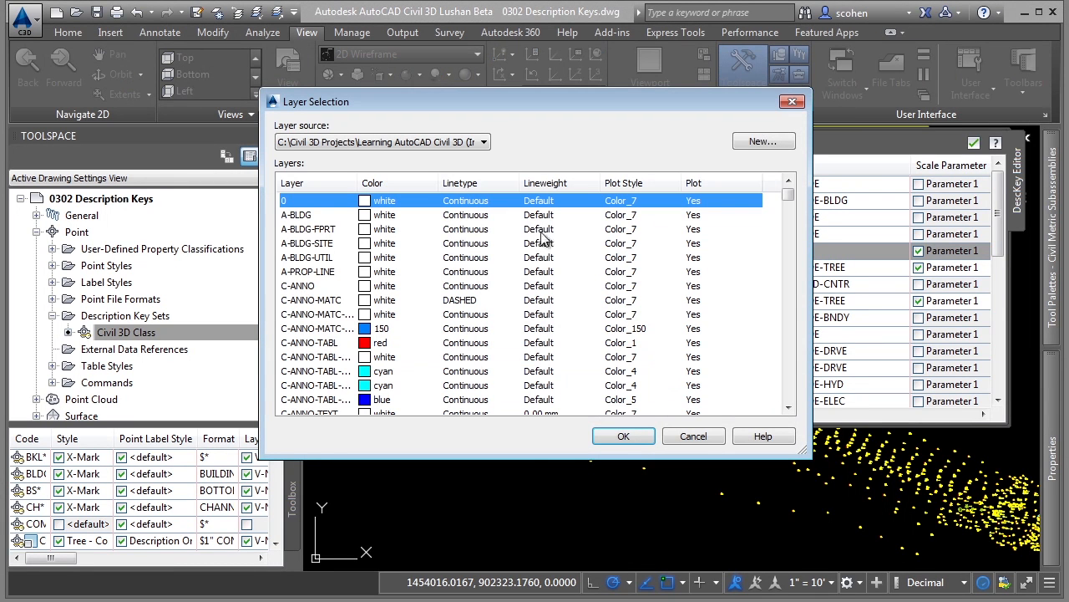
left_click(308, 315)
key("v")
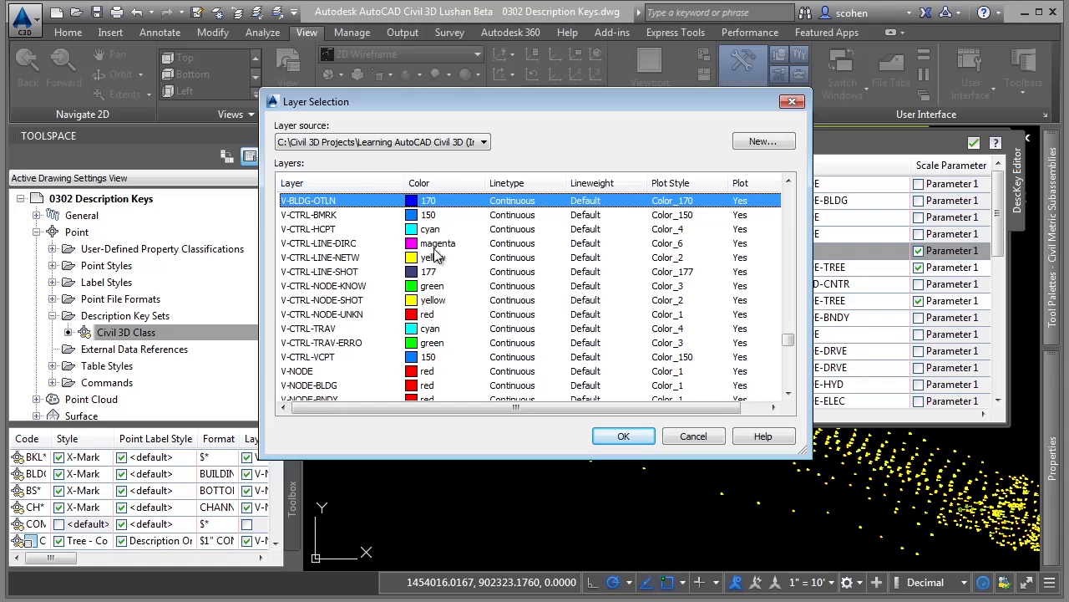
left_click(349, 315)
scroll(348, 315, "down", 5)
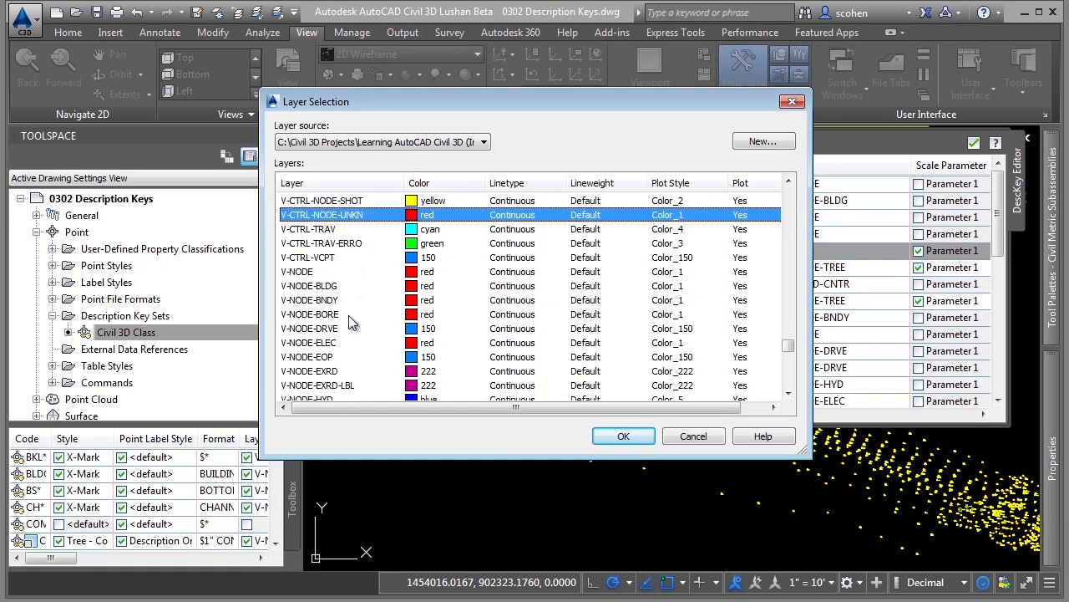
scroll(348, 315, "down", 1)
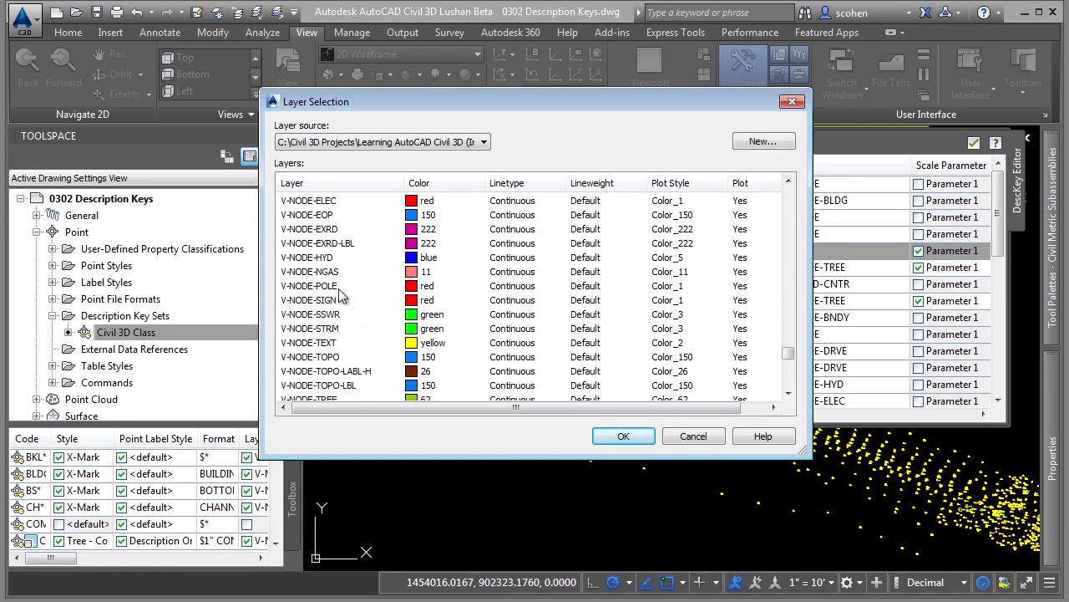
left_click(339, 285)
left_click(620, 438)
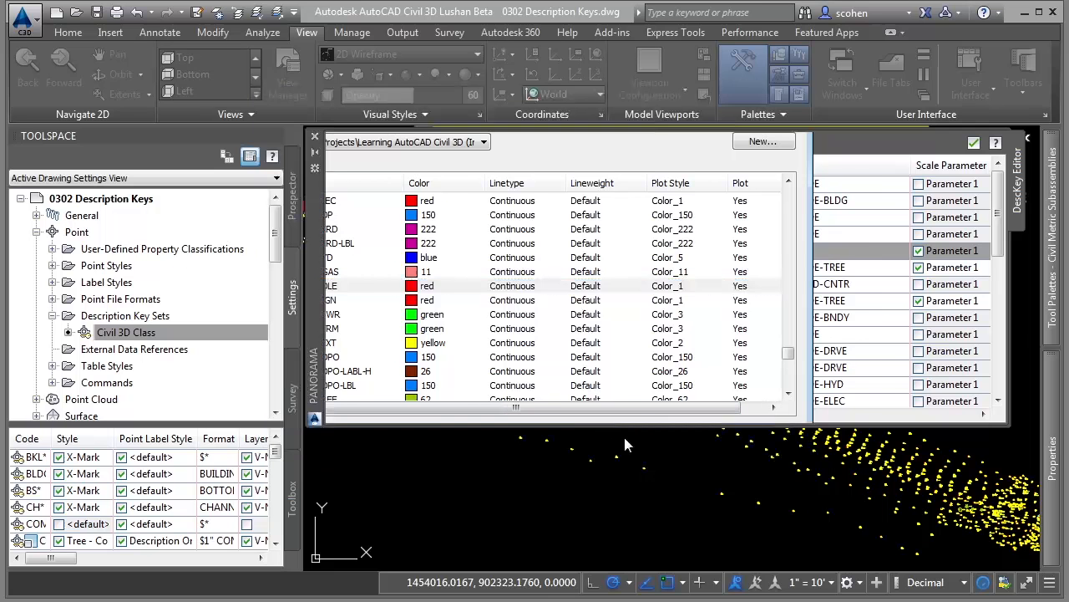
- Turn off the scale parameter for the COMB* key and bring its rotation settings into view
left_click_drag(594, 416, 705, 415)
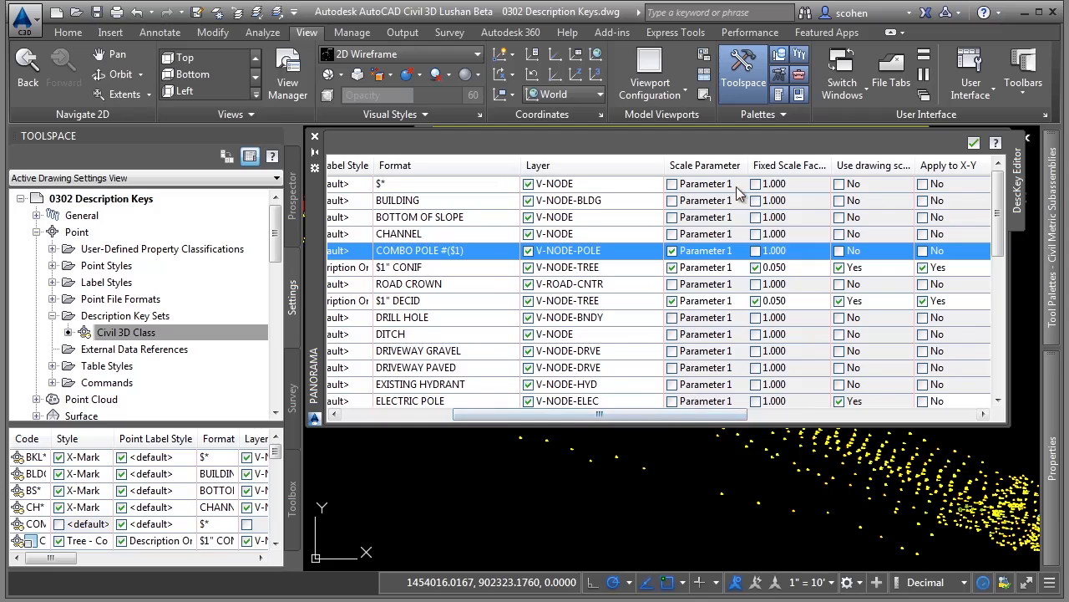
left_click_drag(631, 418, 697, 418)
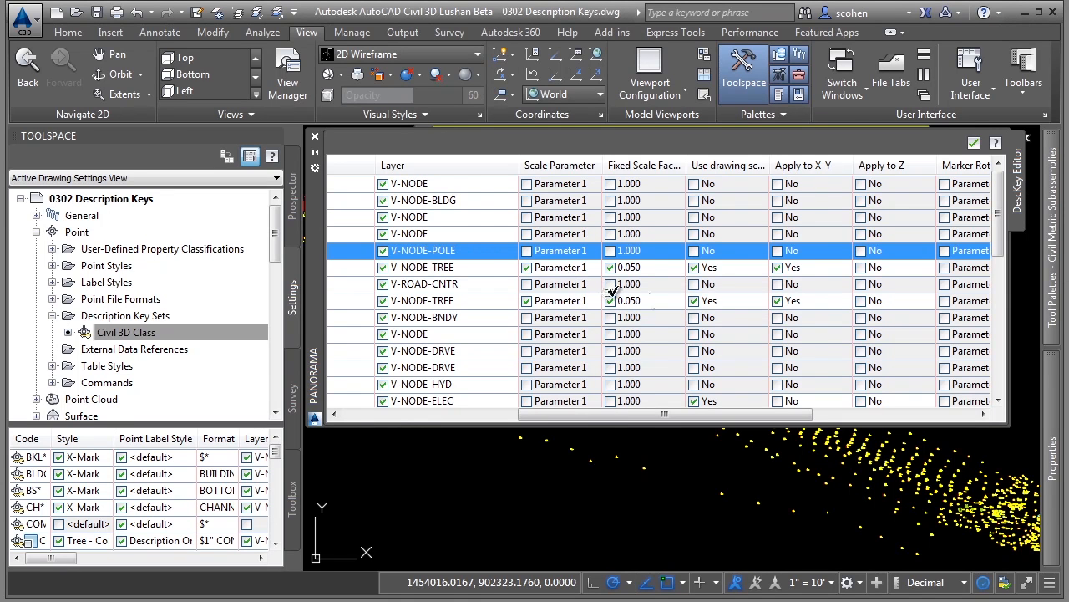
left_click_drag(581, 418, 690, 419)
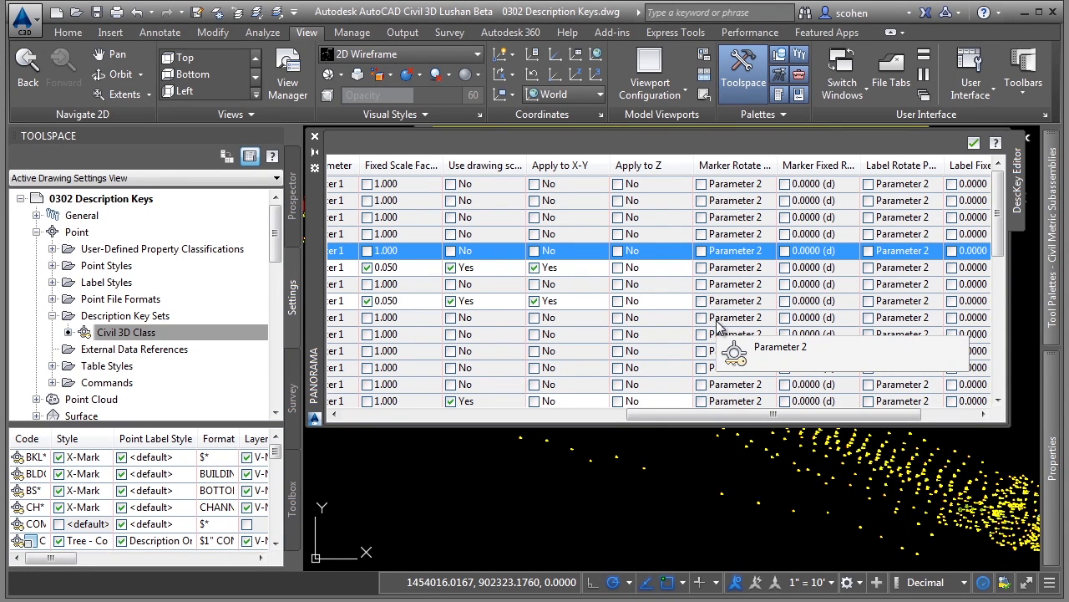
- Let the description key editor auto-hide and enlarge the view of the labelled survey points near the red circle
left_click(316, 156)
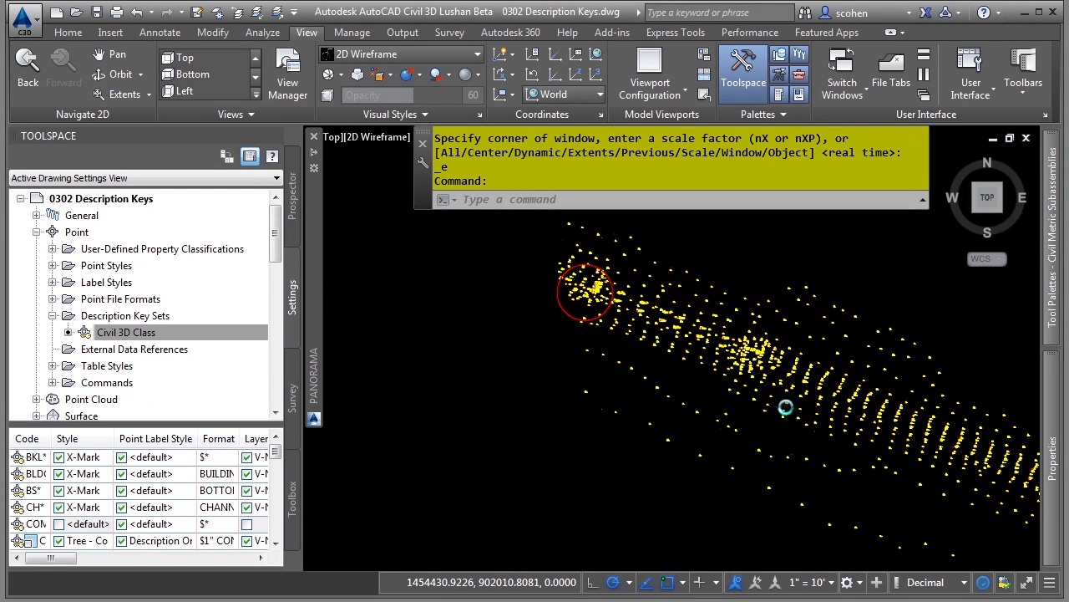
scroll(598, 288, "up", 5)
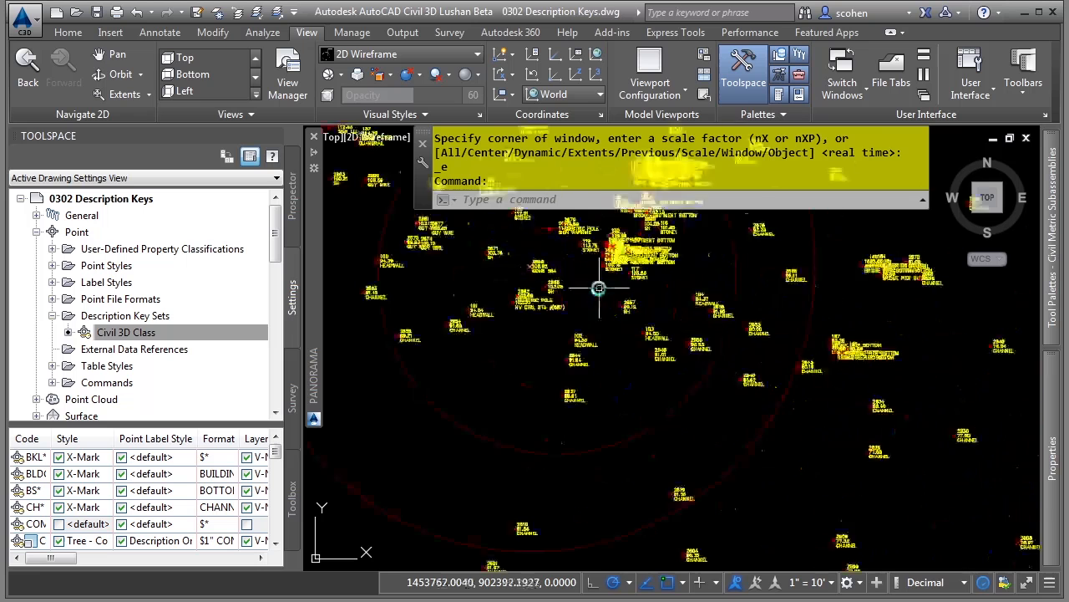
- Apply the description keys to the _All Points point group, keeping the COMB 584 point in close view
scroll(598, 287, "up", 5)
middle_click_drag(713, 347, 721, 347)
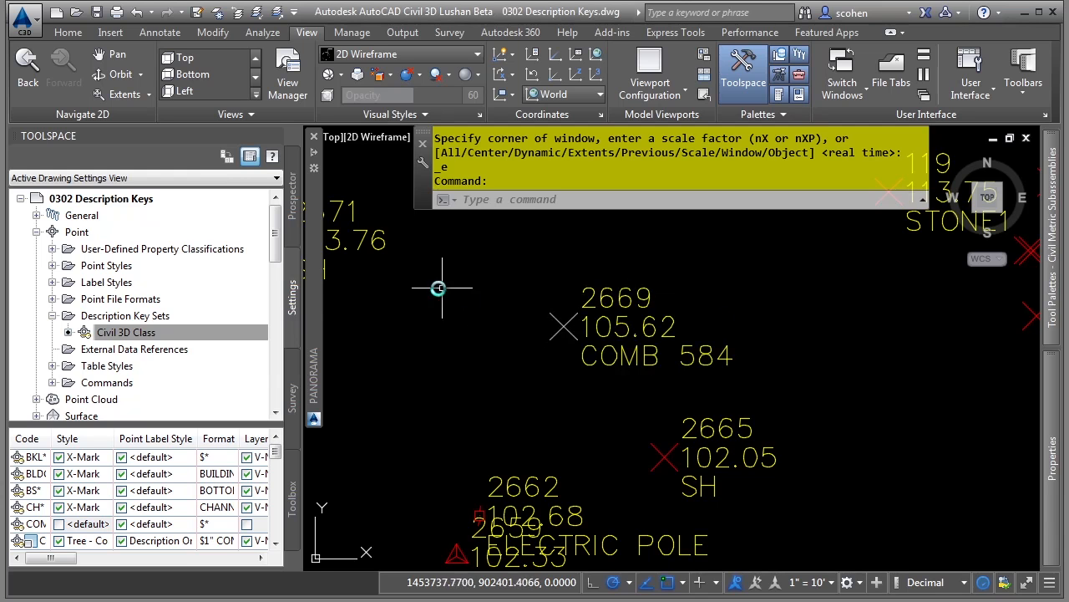
left_click(290, 215)
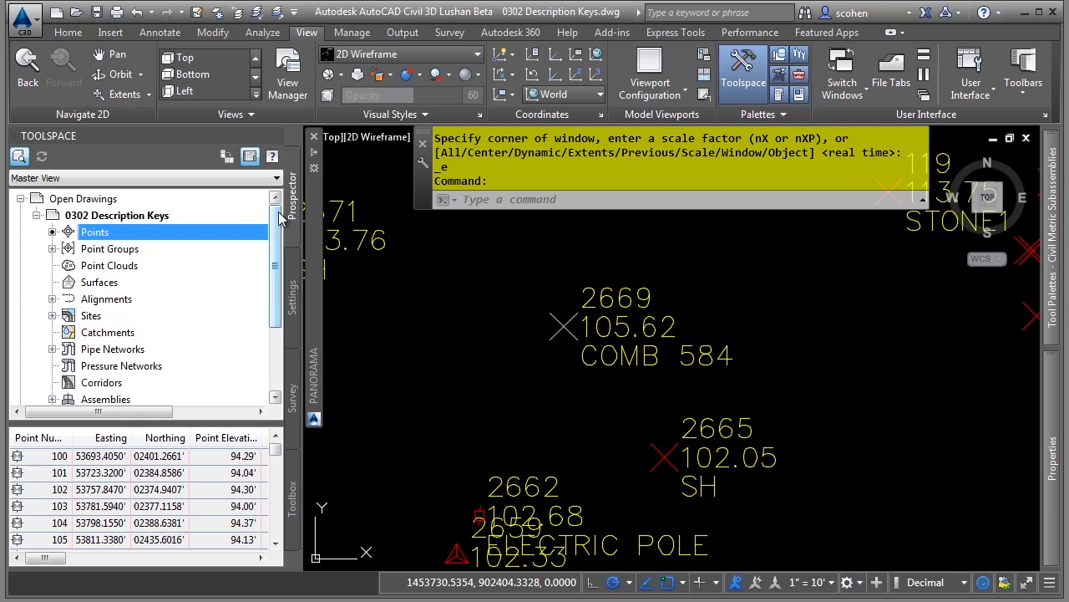
left_click(53, 249)
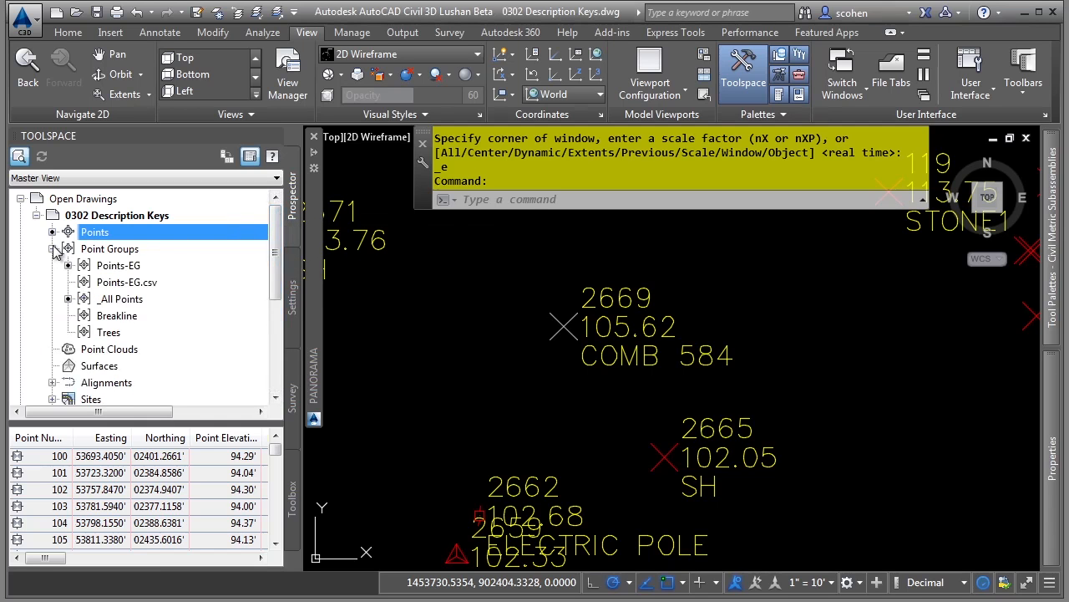
mouse_move(134, 309)
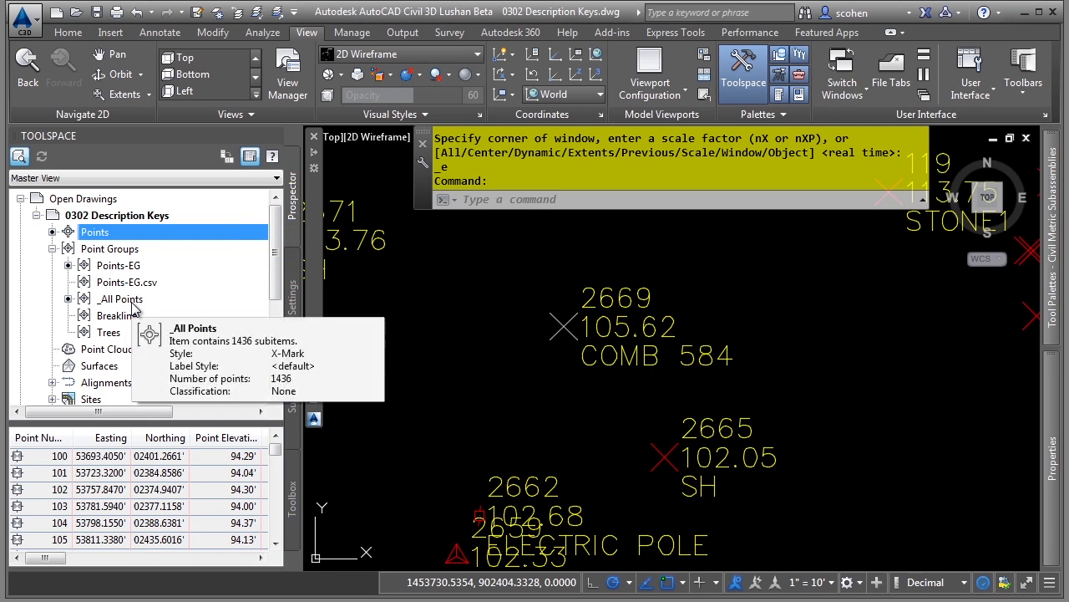
right_click(132, 304)
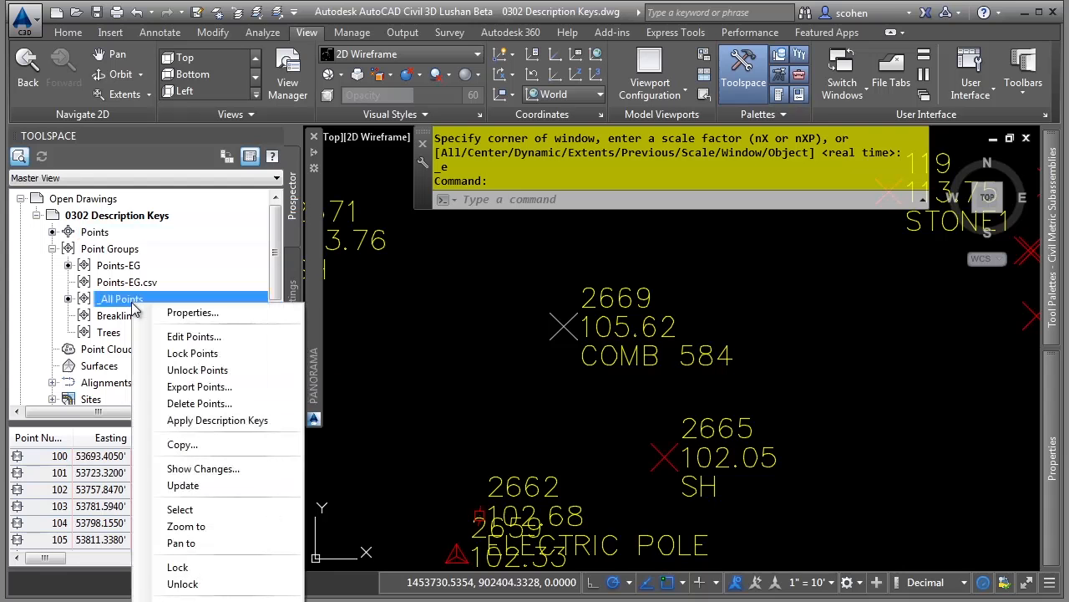
left_click(217, 420)
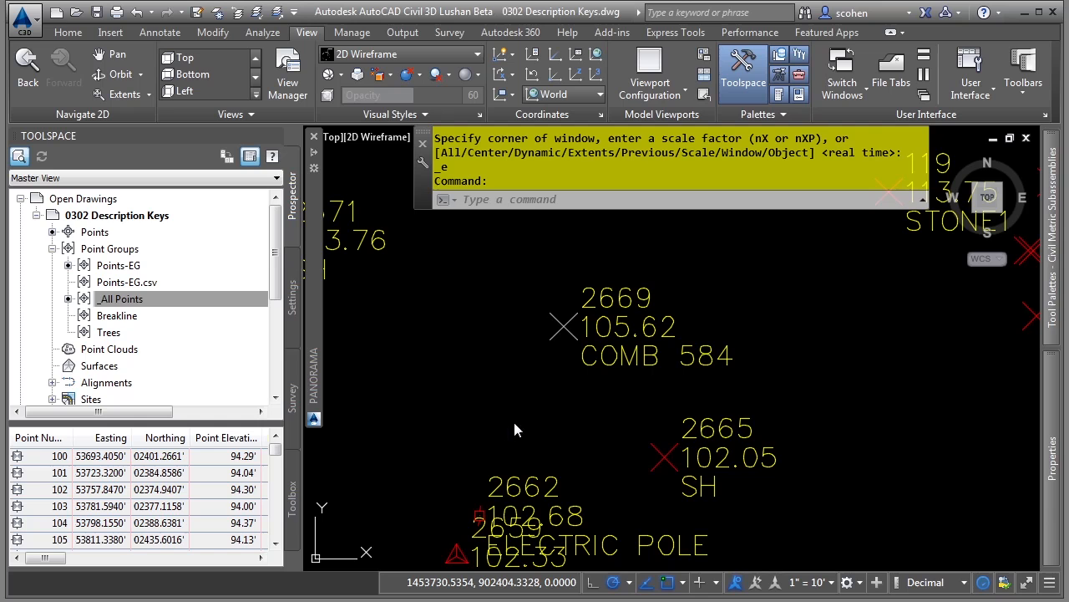
left_click(520, 366)
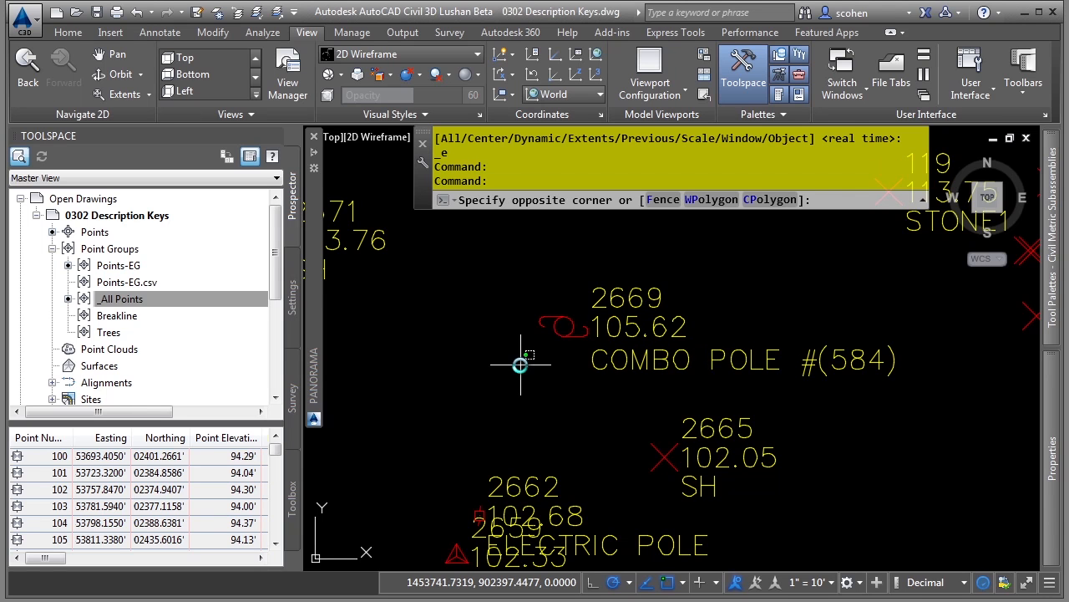
key("Escape")
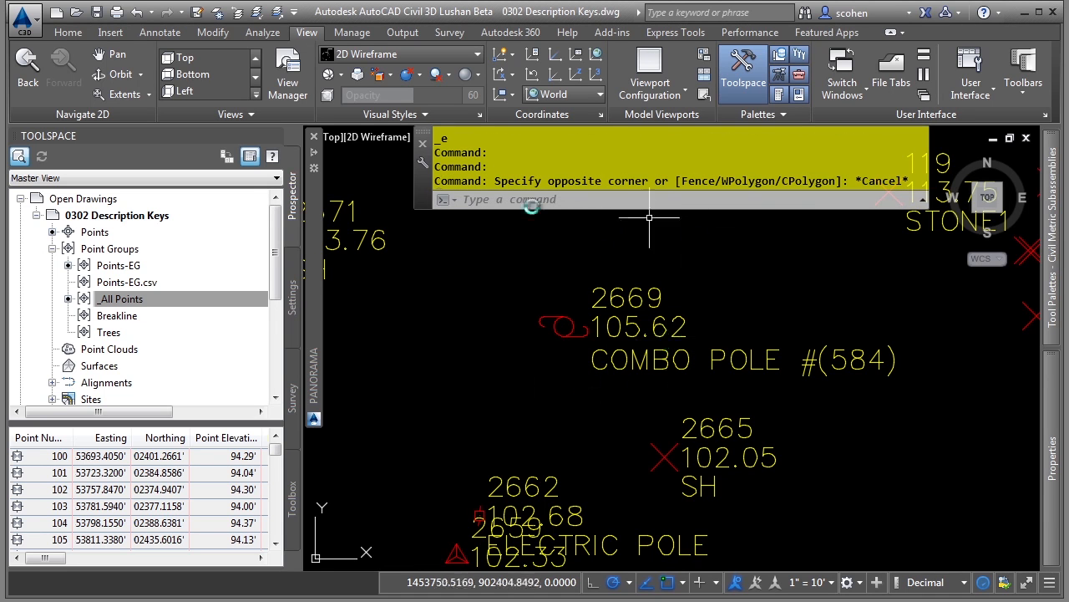
- Freeze the layers V-NODE, V-NODE-POLE and V-NODE-ELEC by selecting the SH point, the combo pole label and the electric pole point
left_click(68, 32)
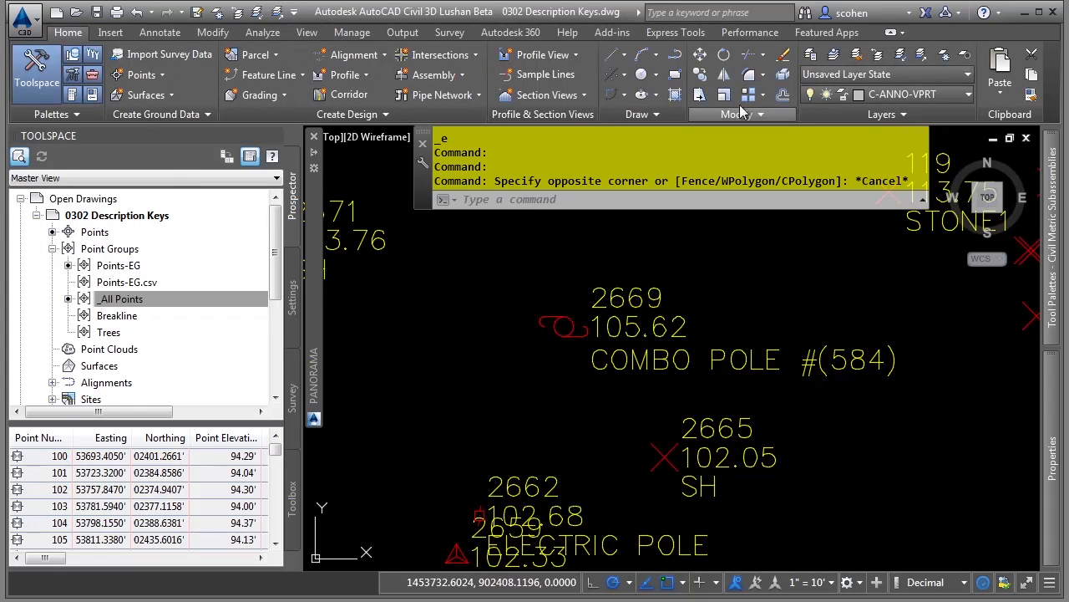
left_click(945, 55)
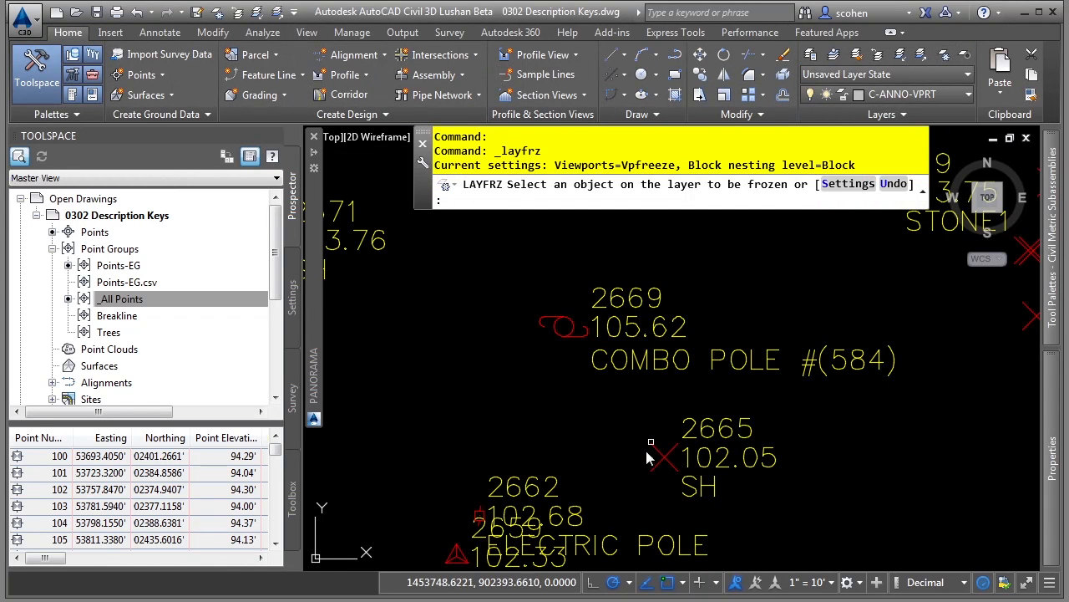
left_click(660, 441)
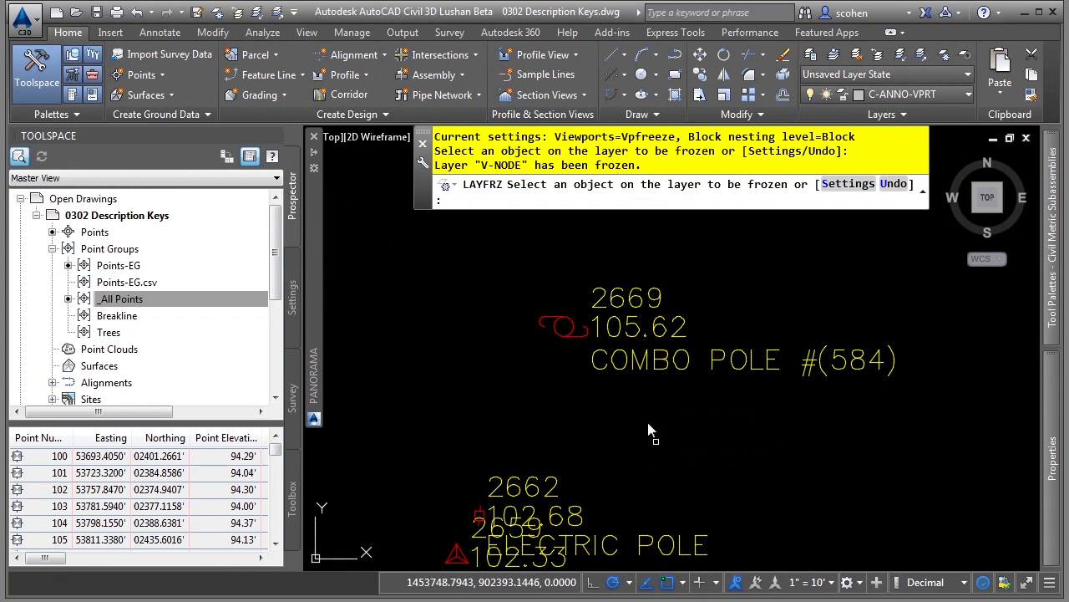
left_click(615, 359)
left_click(534, 477)
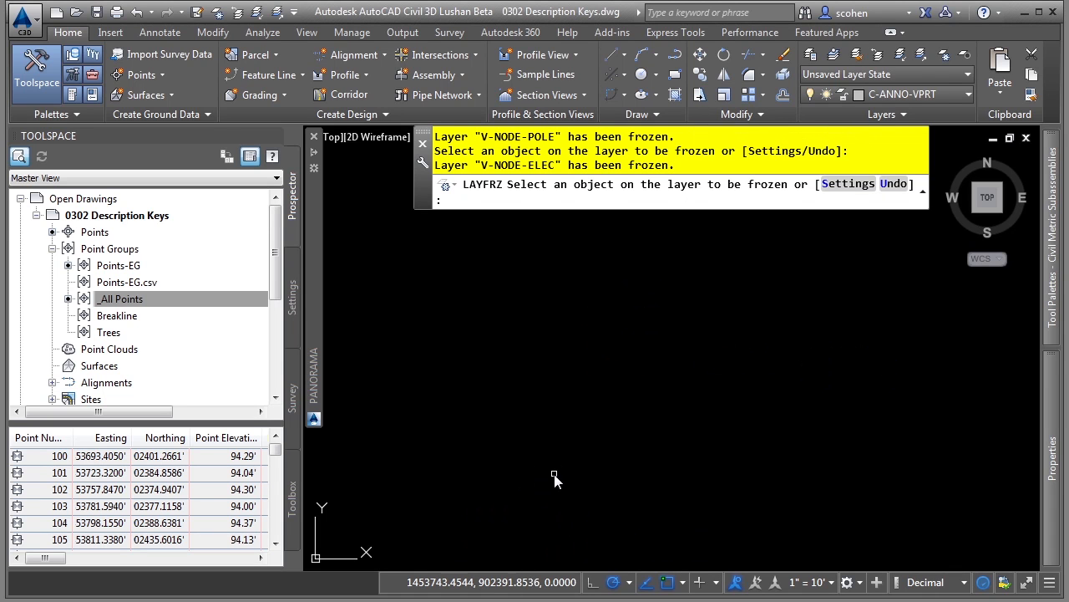